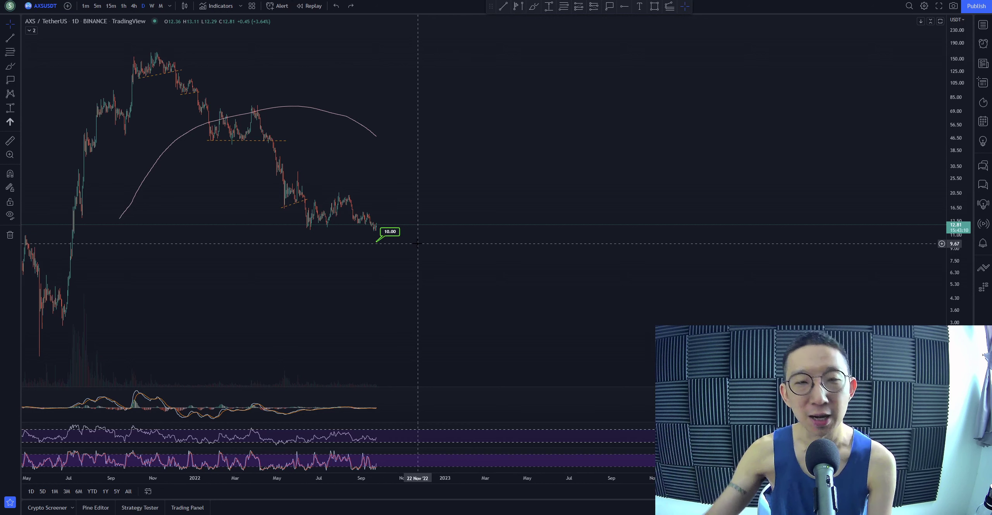
Step: Sketch and undo a rising path from current price, then measure and clear the drop from the Nov 2021 peak
scroll(419, 245, "down", 2)
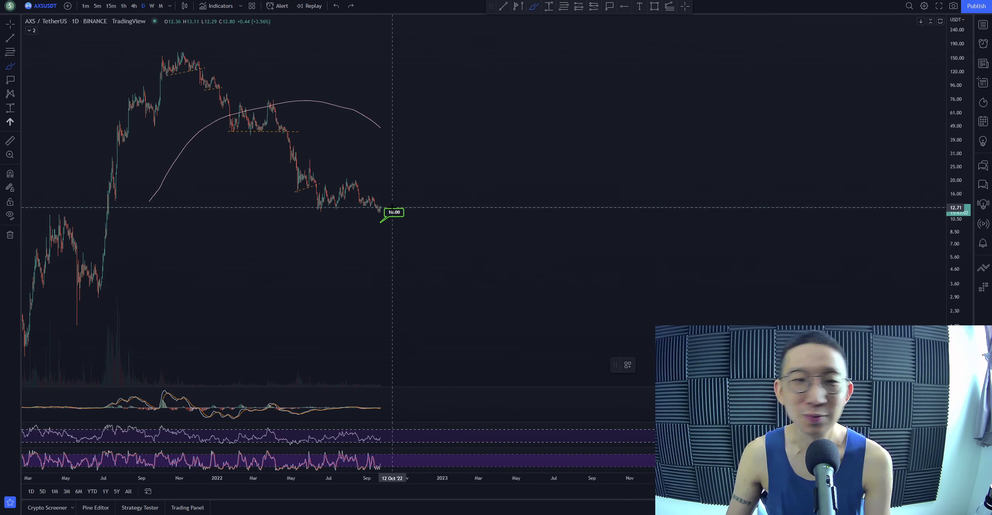
left_click_drag(394, 207, 412, 169)
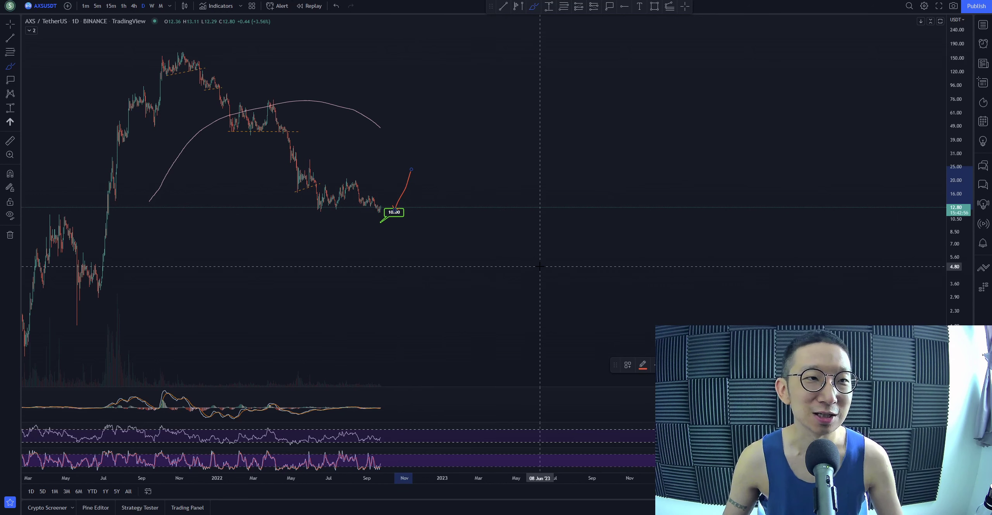
key("ctrl+z")
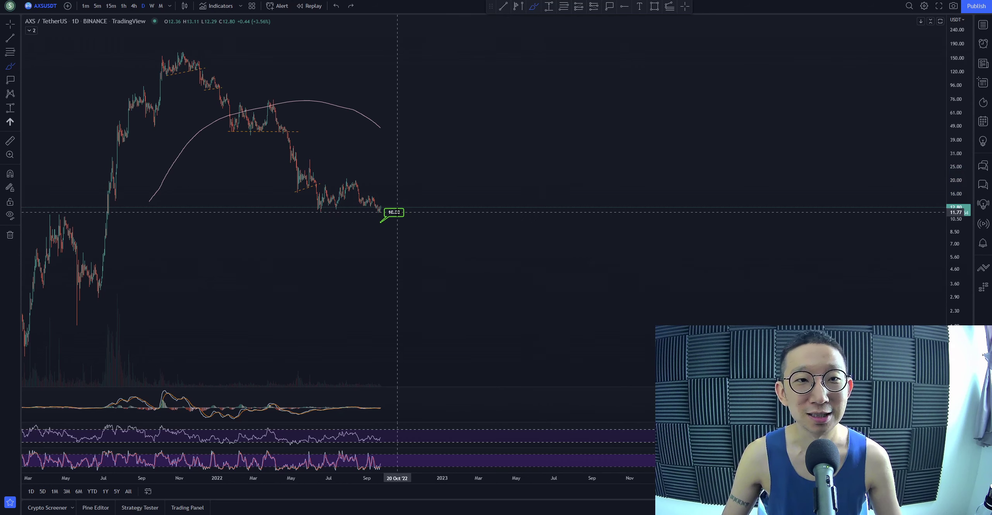
left_click(213, 52, "shift")
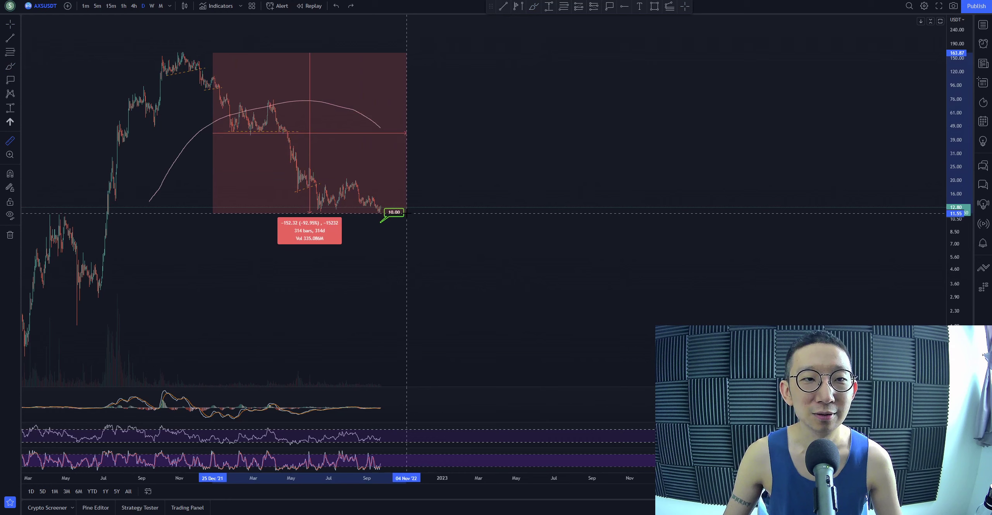
left_click(343, 133)
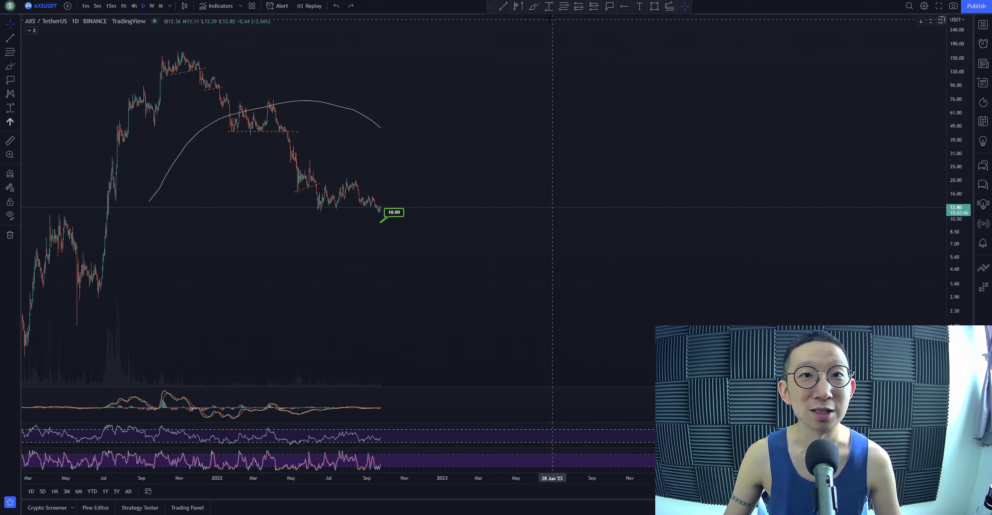
Step: Try a downtrend line from the Nov 2021 peak to current price, then undo it
left_click(535, 8)
left_click(173, 51)
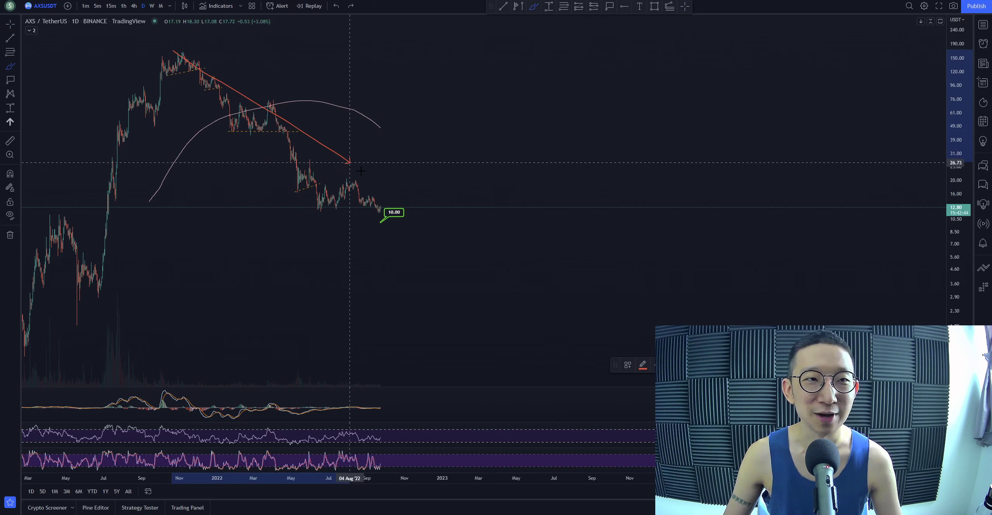
key("Escape")
scroll(407, 201, "down", 5)
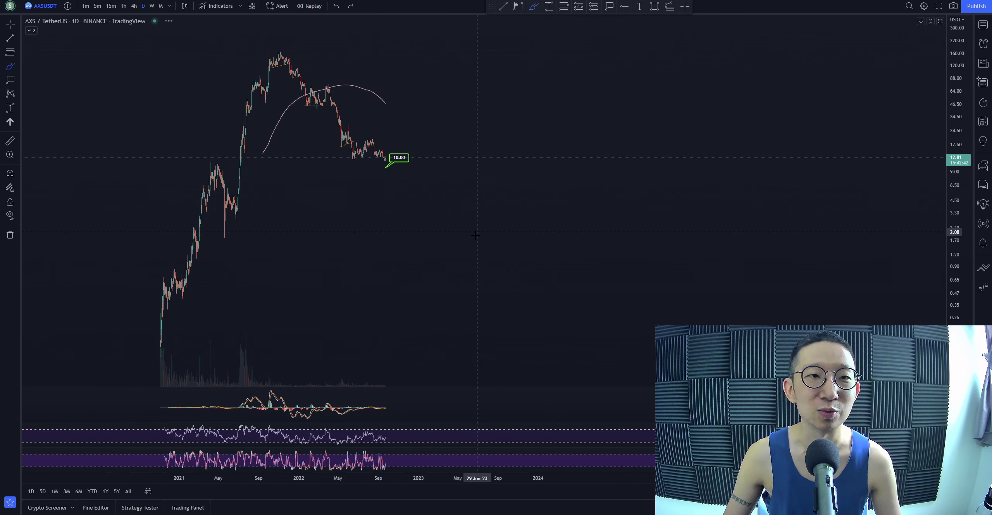
scroll(446, 247, "up", 3)
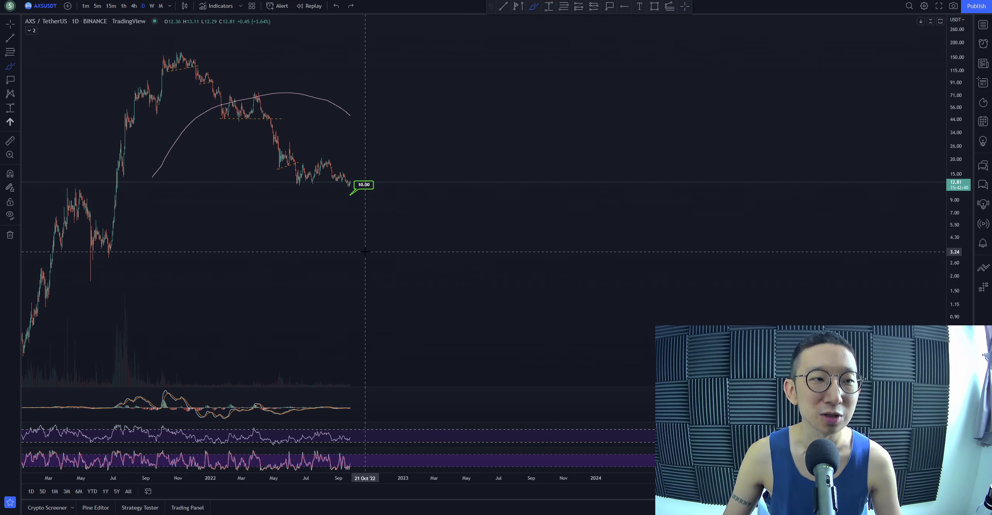
scroll(357, 252, "down", 2)
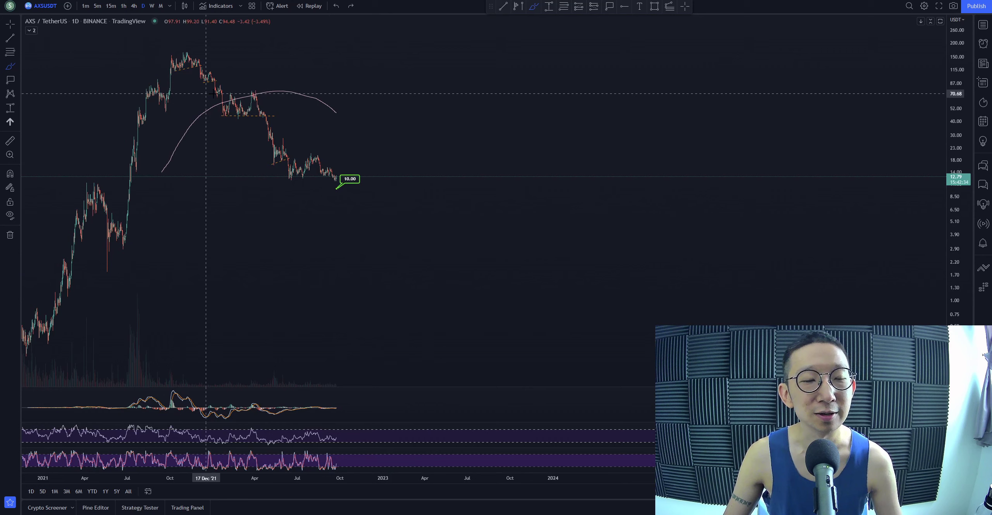
left_click_drag(194, 54, 274, 122)
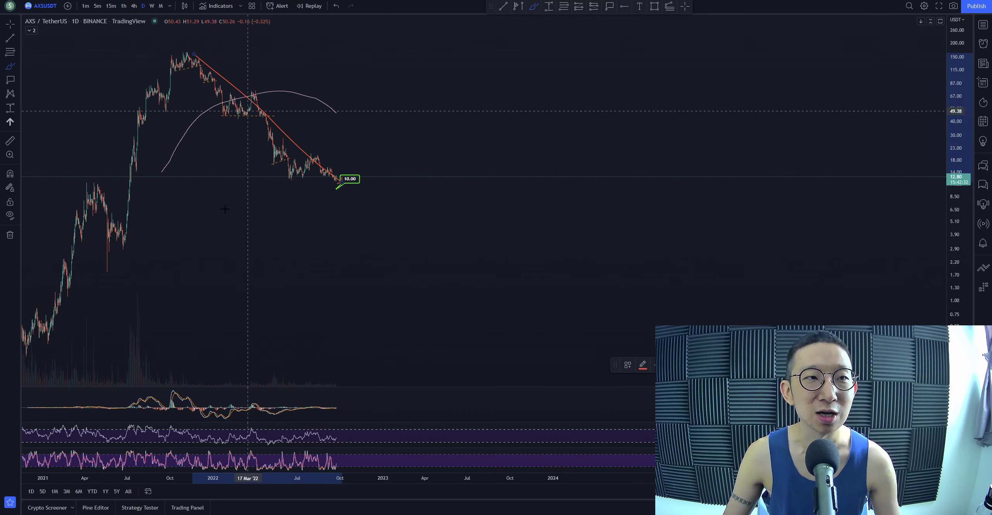
key("ctrl+z")
Step: Sketch a short curved path and a stray line on the chart, undoing each
mouse_move(194, 66)
left_mouse_down()
mouse_move(209, 63)
mouse_move(234, 100)
mouse_move(323, 161)
left_mouse_up()
key("ctrl+z")
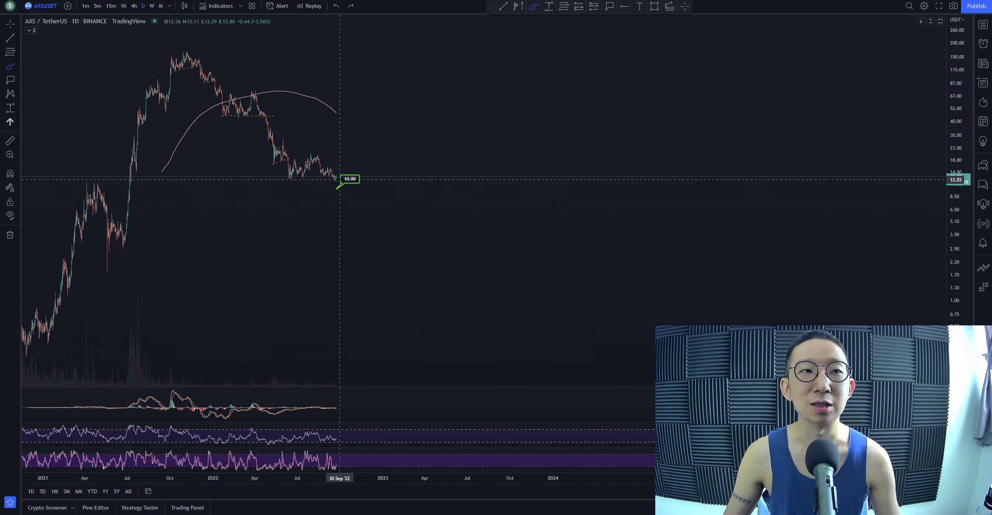
left_click_drag(187, 43, 332, 166)
key("ctrl+z")
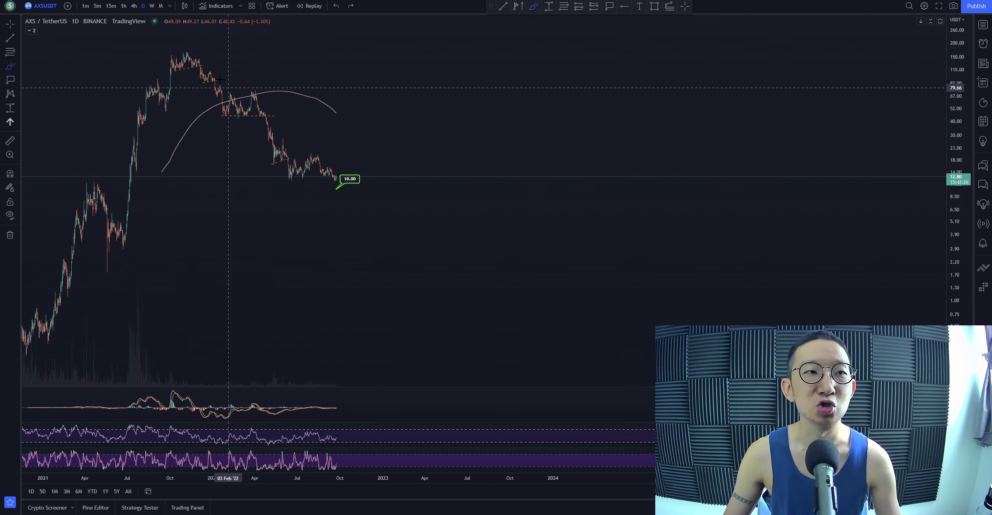
Step: Measure the drop from the peak to the latest candle, then clear the measurement
left_click(188, 47, "shift")
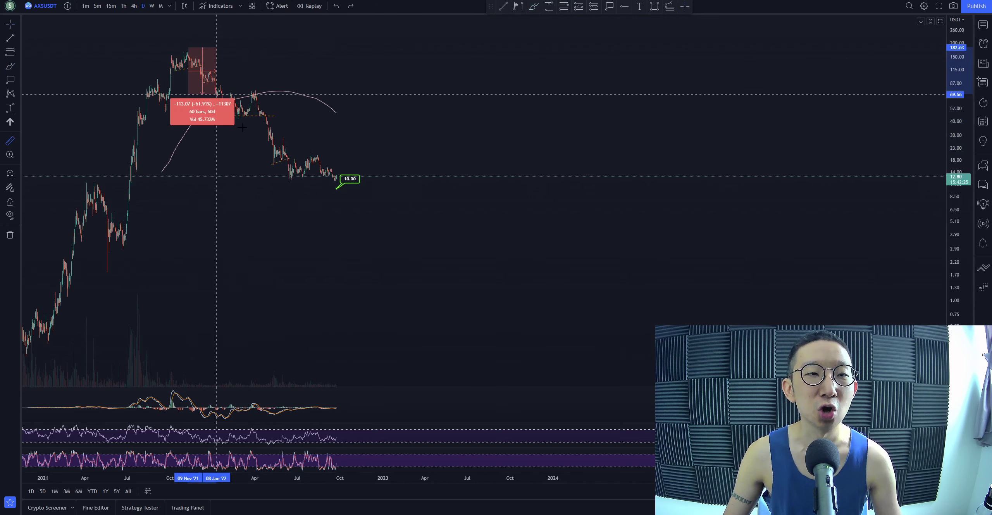
left_click(337, 194)
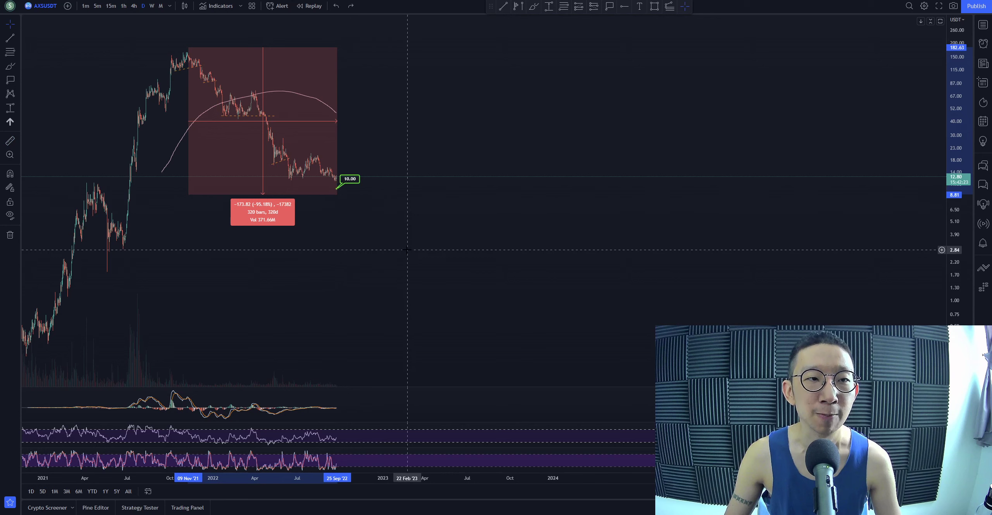
left_click(360, 258)
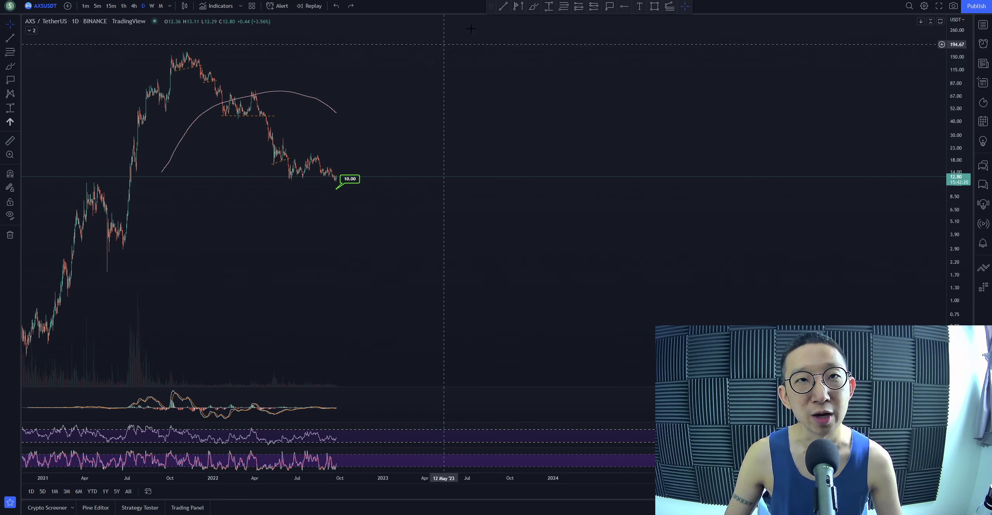
Step: Freehand-sketch an upward arrow and a rebound from 10.00 to about 22.40, then undo both
left_click(533, 6)
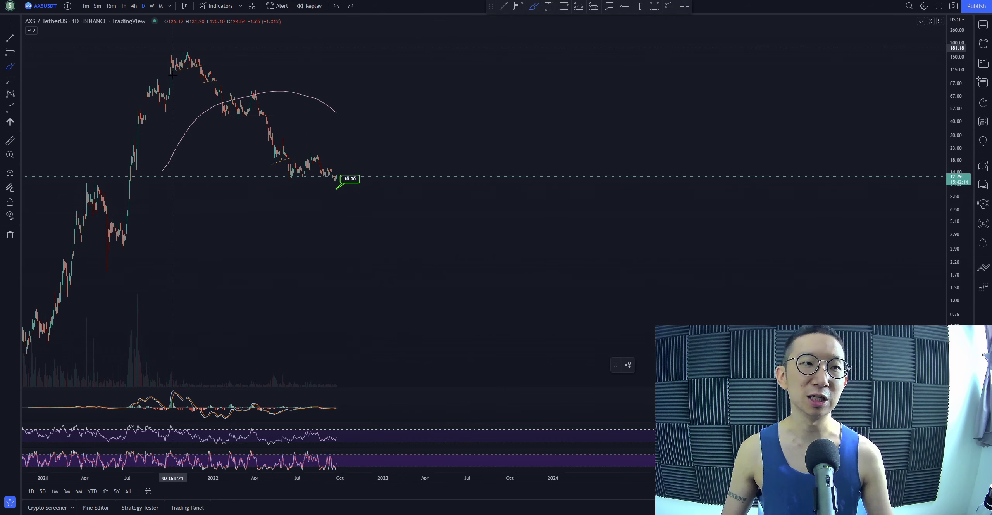
scroll(97, 310, "down", 1)
mouse_move(110, 333)
left_mouse_down()
mouse_move(154, 273)
mouse_move(252, 66)
mouse_move(282, 75)
mouse_move(347, 133)
mouse_move(402, 164)
left_mouse_up()
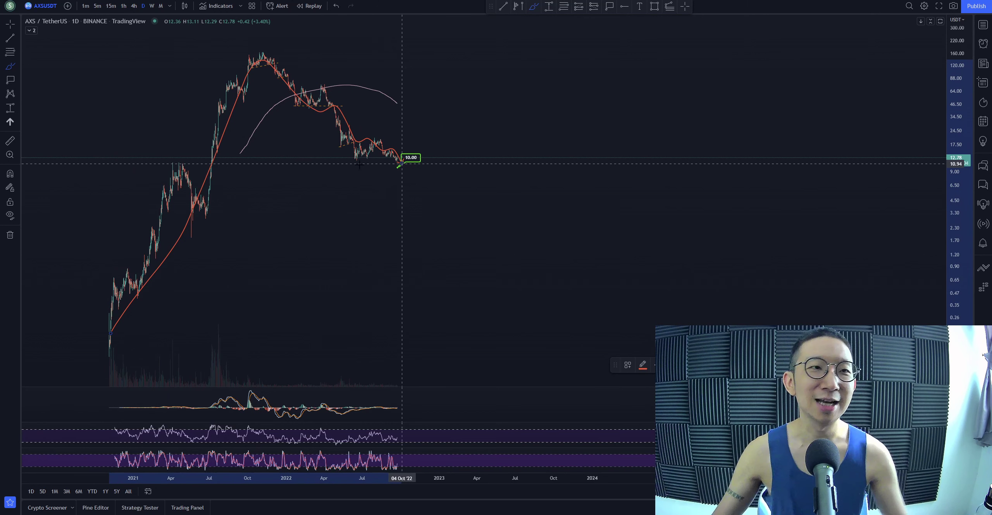
key("ctrl+z")
scroll(402, 163, "up", 5)
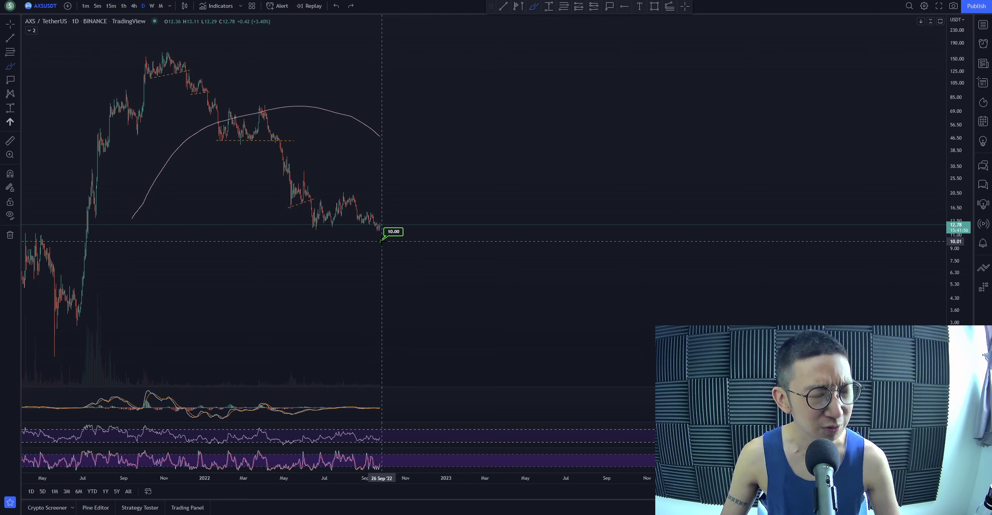
mouse_move(378, 230)
left_mouse_down()
mouse_move(401, 214)
mouse_move(404, 189)
left_mouse_up()
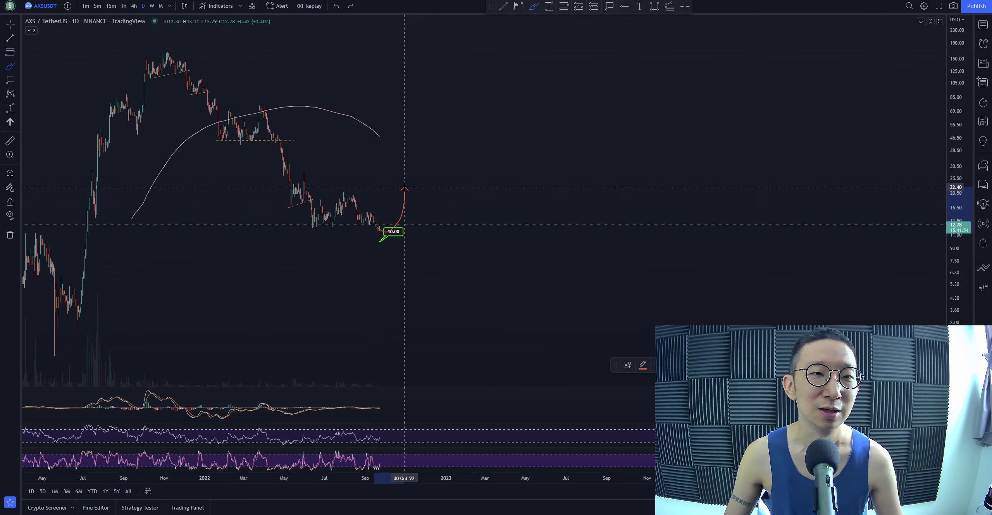
key("ctrl+z")
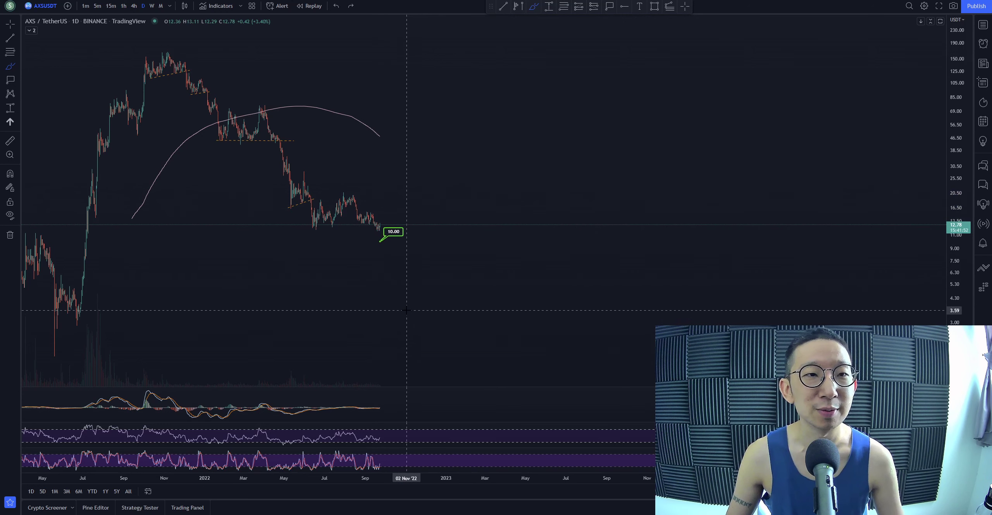
Step: Circle the June 2022 level near 20, sketch paths to the 19.50 resistance, then undo them
scroll(403, 281, "up", 2)
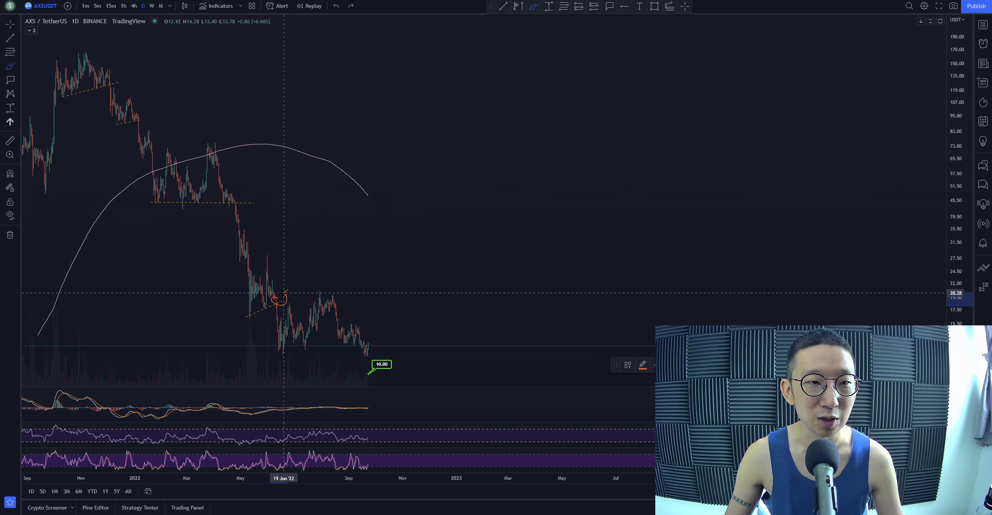
left_click_drag(279, 298, 287, 338)
left_click_drag(274, 295, 424, 299)
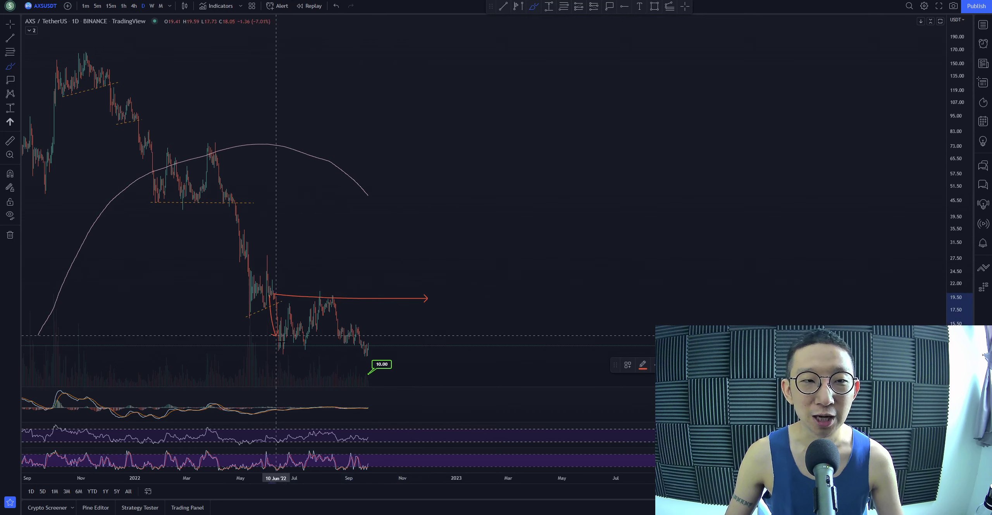
left_click_drag(272, 297, 384, 309)
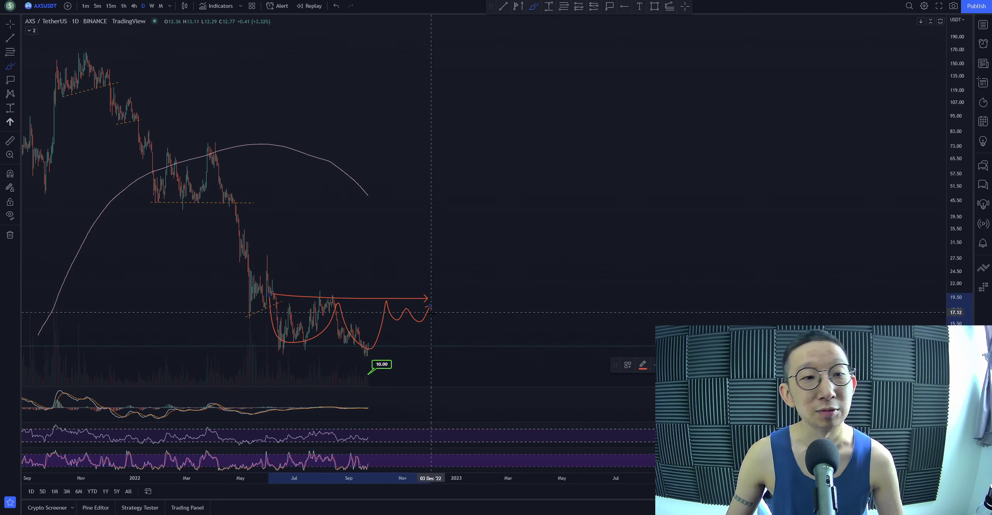
key("ctrl+z")
key("ctrl+z")
key("ctrl+z")
scroll(349, 289, "down", 3)
scroll(363, 250, "up", 3)
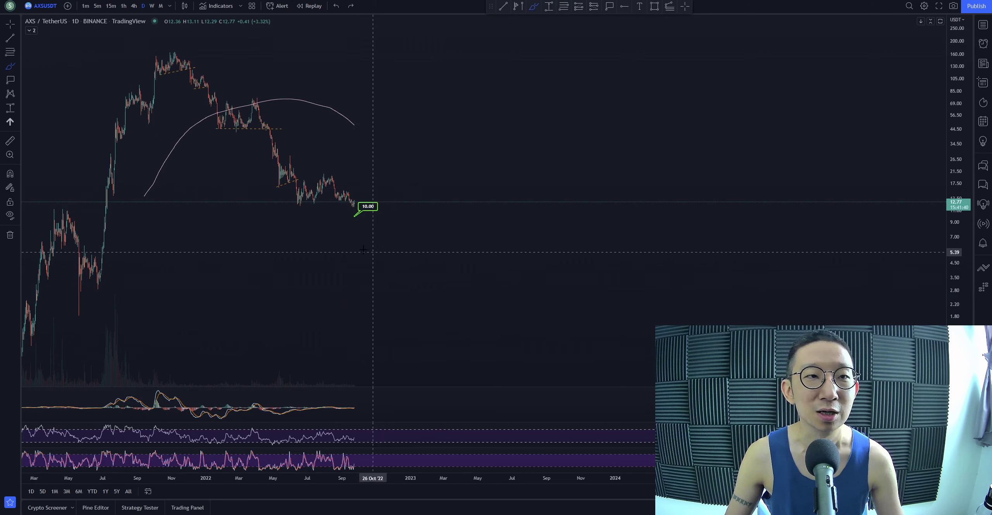
Step: Draw red arrows along the falling highs and lows plus a zigzag, then undo the zigzag and upper arrow
left_click_drag(290, 155, 397, 202)
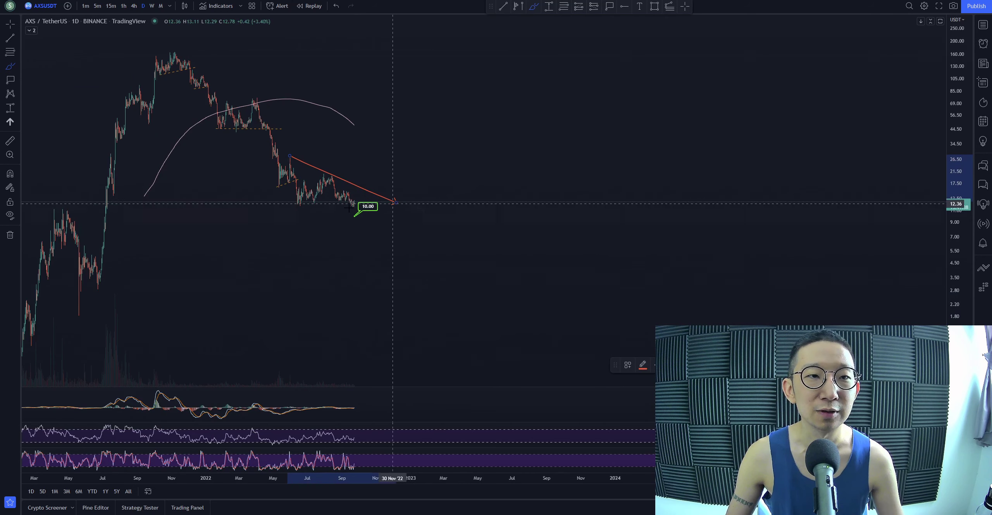
left_click_drag(298, 202, 393, 235)
left_click_drag(295, 164, 389, 224)
key("ctrl+z")
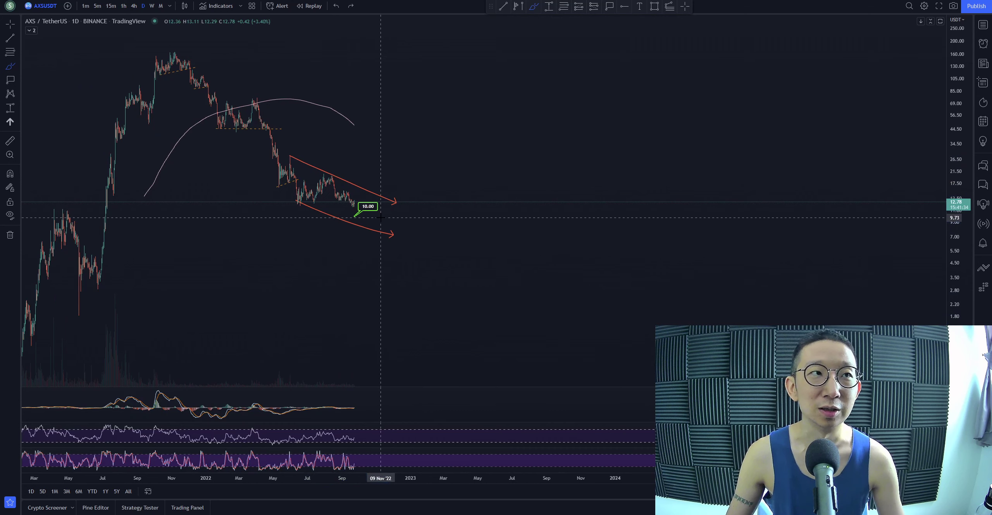
key("ctrl+z")
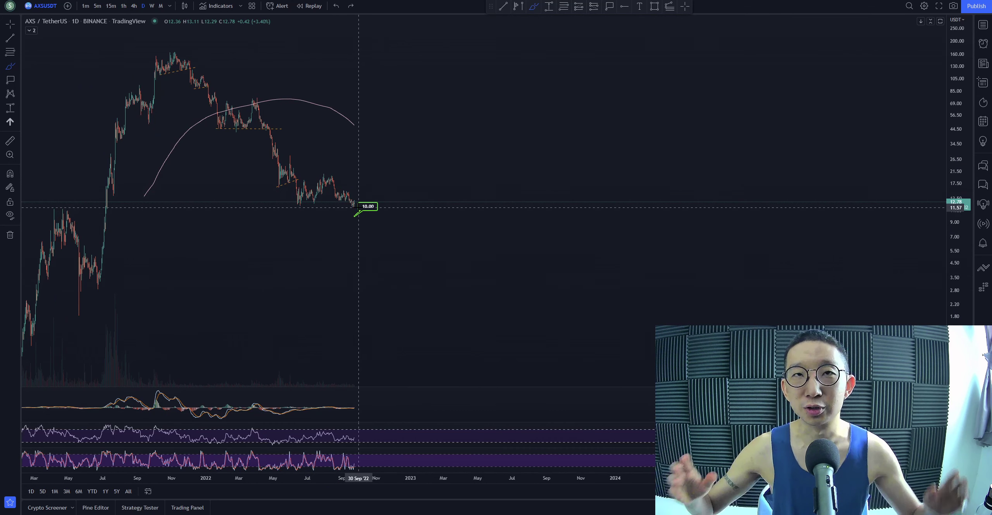
Step: Sketch rebound arrows from the 10.00 target and a red stroke from the curve's end, undoing each
mouse_move(322, 190)
left_mouse_down()
mouse_move(405, 211)
mouse_move(465, 195)
mouse_move(511, 137)
left_mouse_up()
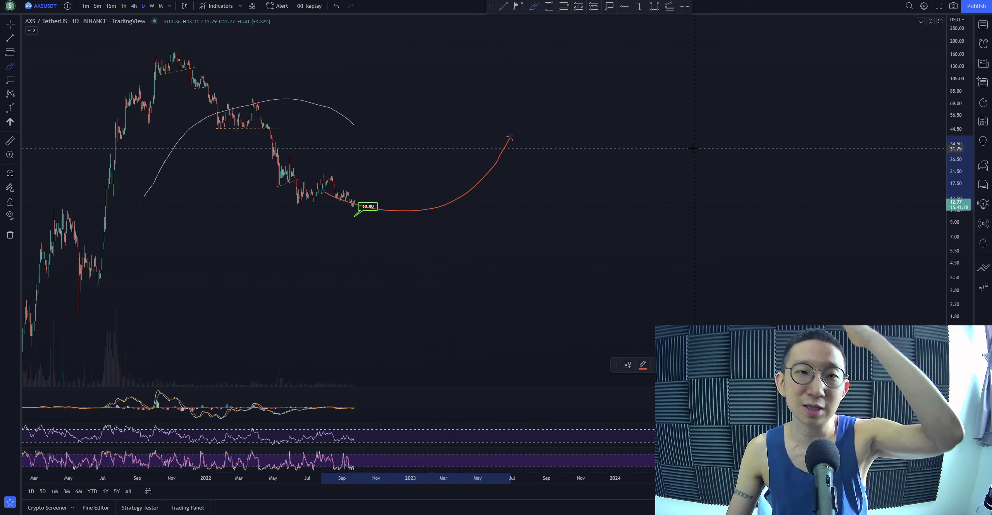
left_click_drag(692, 149, 498, 183)
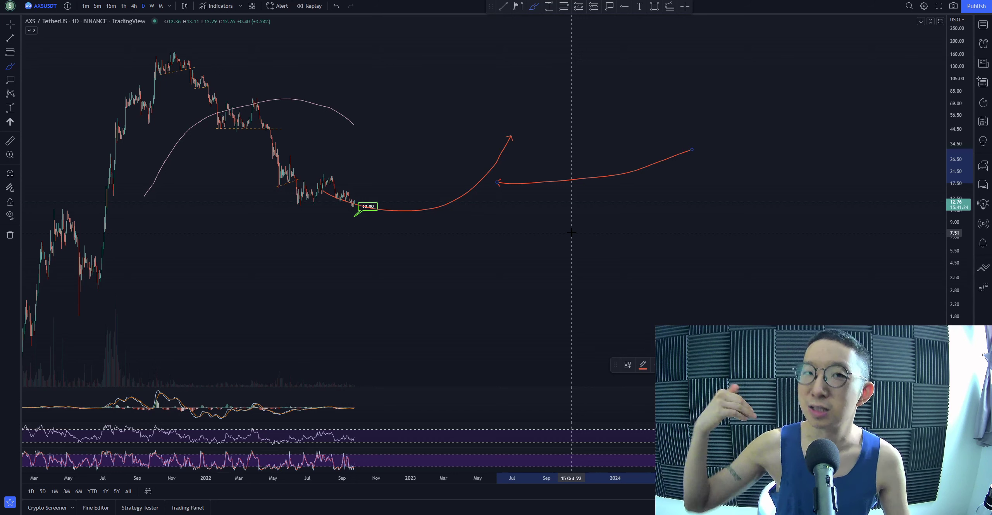
key("ctrl+z")
key("ctrl+z")
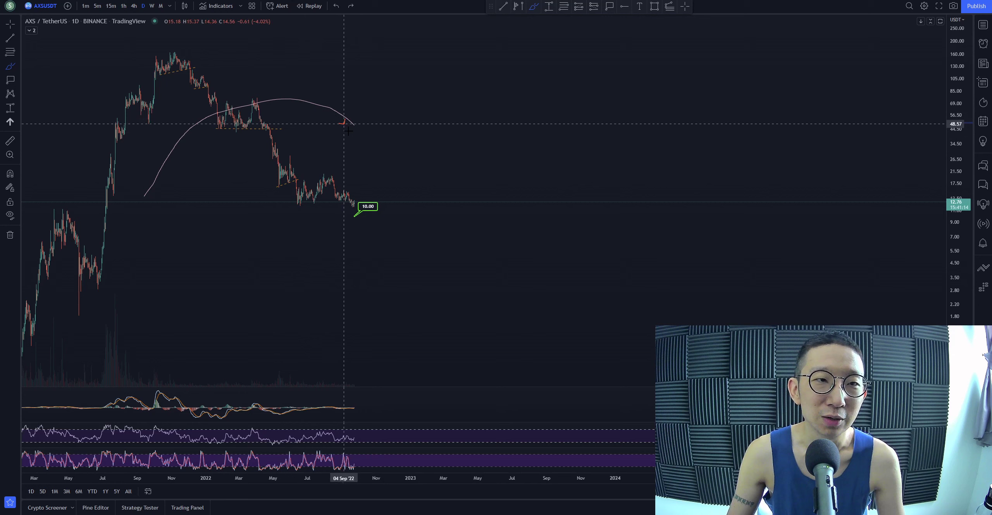
left_click_drag(344, 124, 355, 183)
key("ctrl+z")
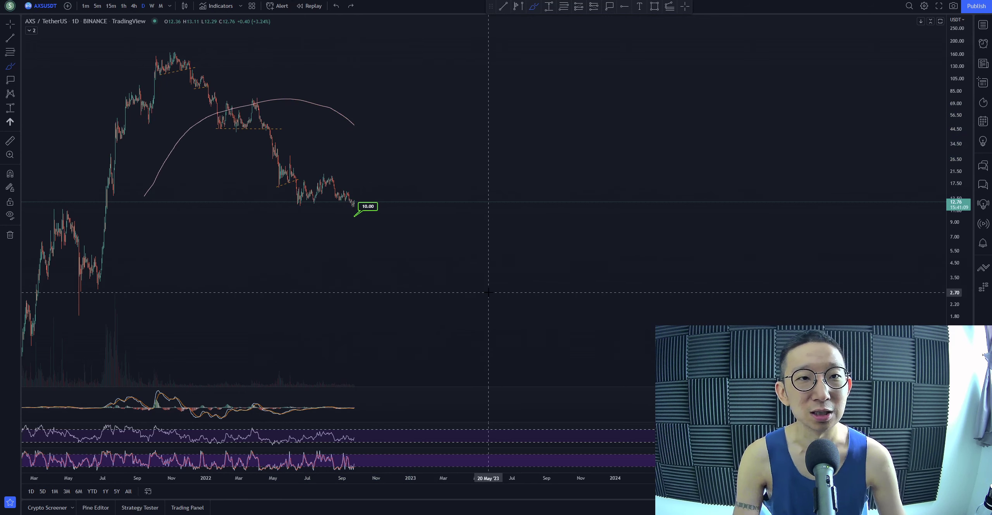
Step: Load the AXSBTC chart and zoom in on the candles
type("AXSBT")
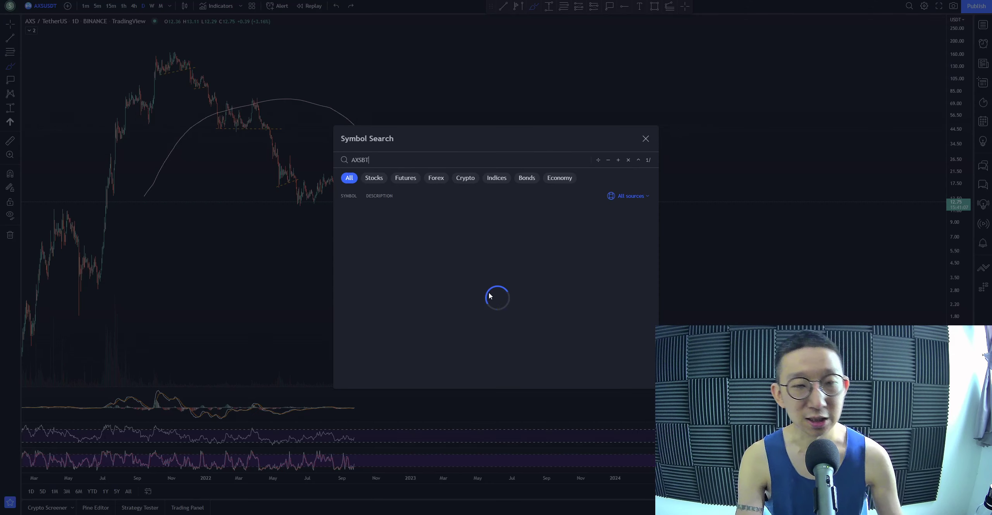
type("C")
key("Return")
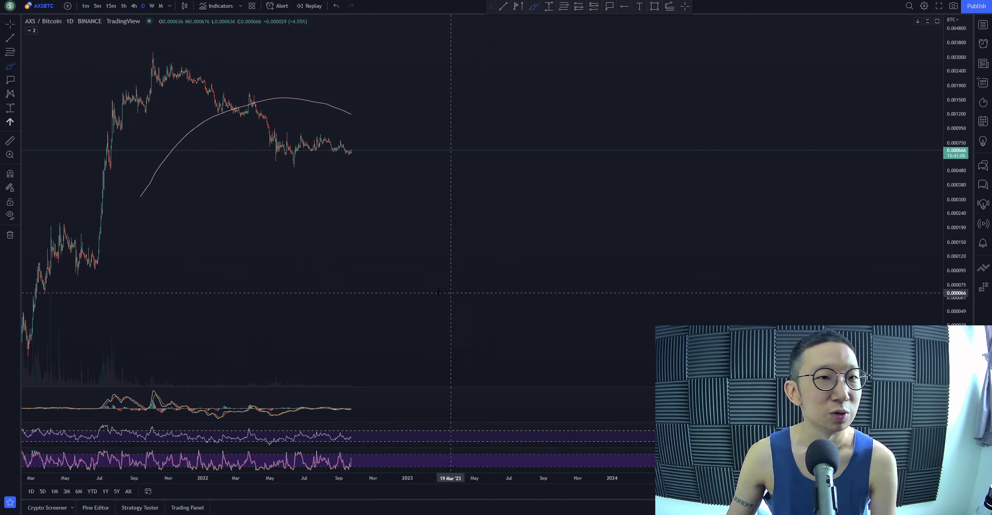
scroll(439, 292, "up", 2)
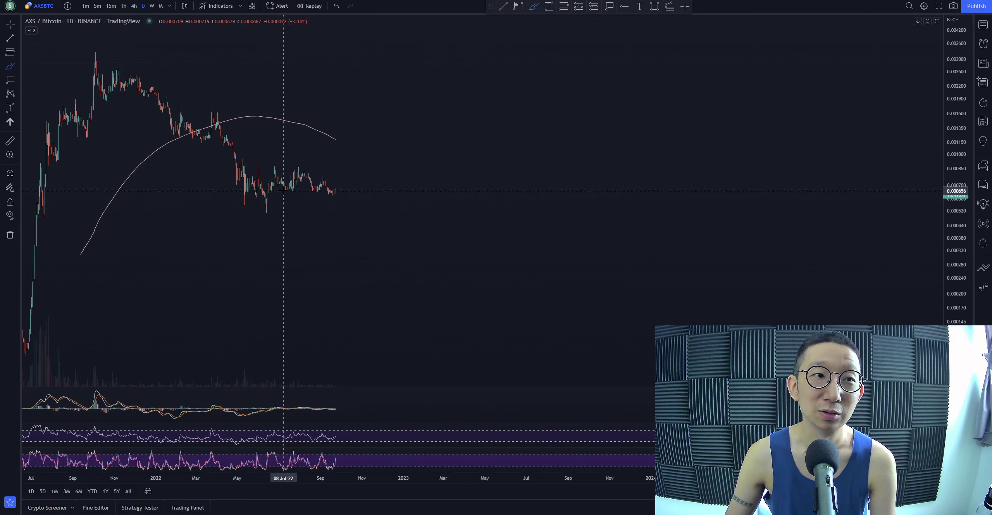
Step: Sketch red arrows across the sideways candles and the drop, plus a circle, then undo them
left_click_drag(250, 179, 341, 183)
left_click_drag(178, 176, 254, 263)
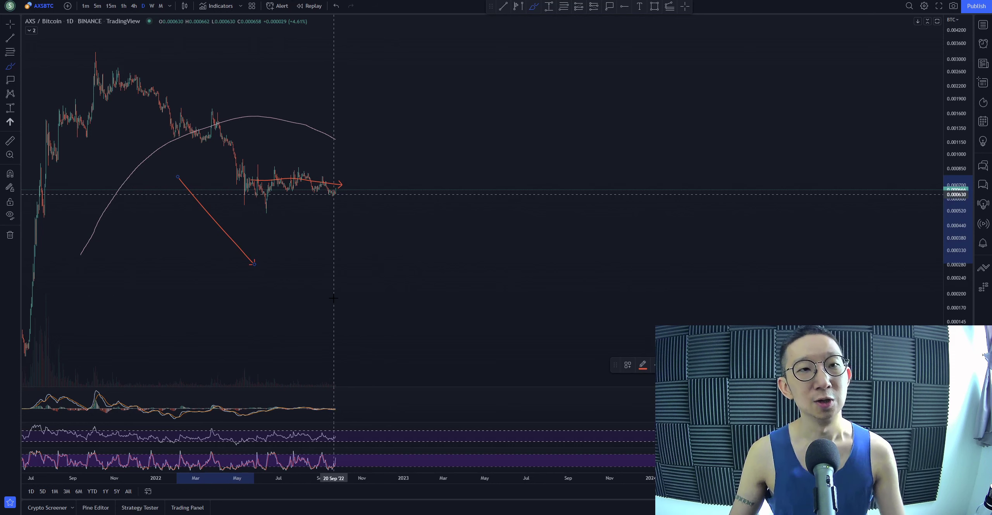
key("ctrl+z")
key("ctrl+z")
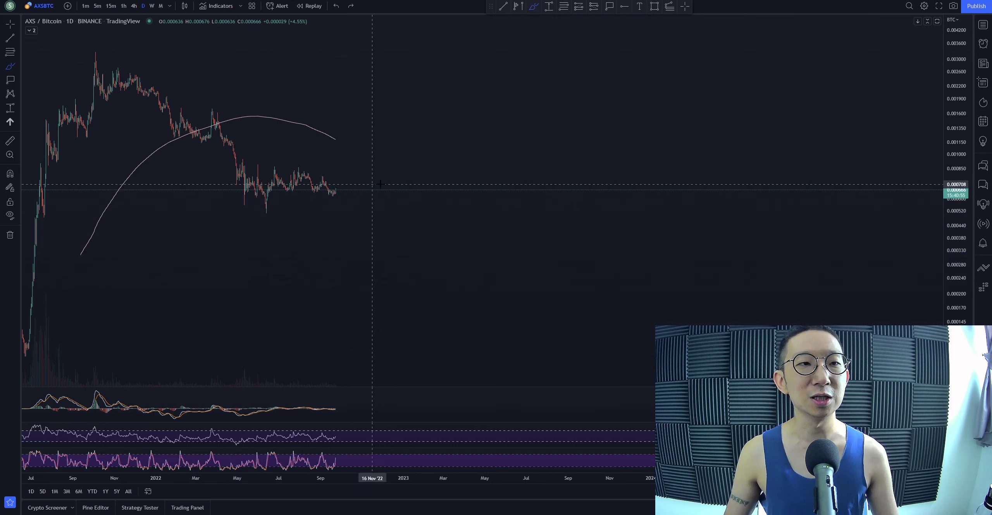
mouse_move(341, 172)
left_mouse_down()
mouse_move(268, 155)
mouse_move(321, 205)
mouse_move(328, 182)
left_mouse_up()
key("ctrl+z")
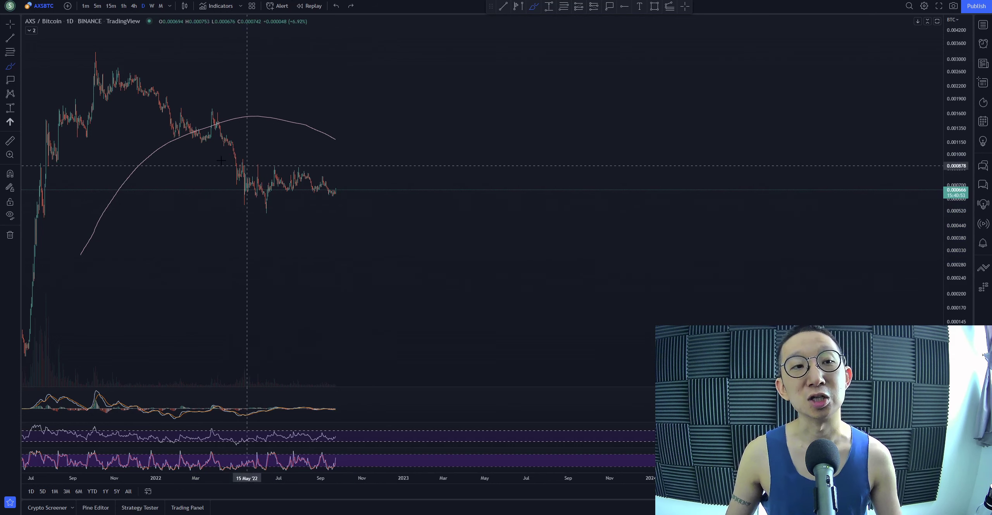
Step: Try paths from the October 2021 peak, then draw an arrow rising from the latest candle toward 0.00146
mouse_move(93, 50)
left_mouse_down()
mouse_move(309, 179)
mouse_move(414, 167)
mouse_move(509, 55)
left_mouse_up()
key("ctrl+z")
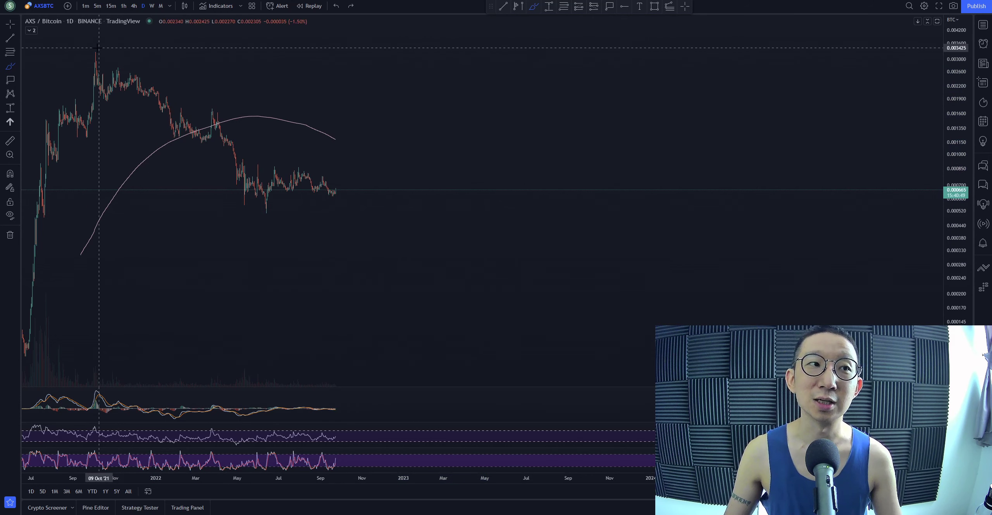
mouse_move(92, 51)
left_mouse_down()
mouse_move(254, 177)
mouse_move(350, 199)
mouse_move(399, 193)
mouse_move(523, 62)
left_mouse_up()
key("ctrl+z")
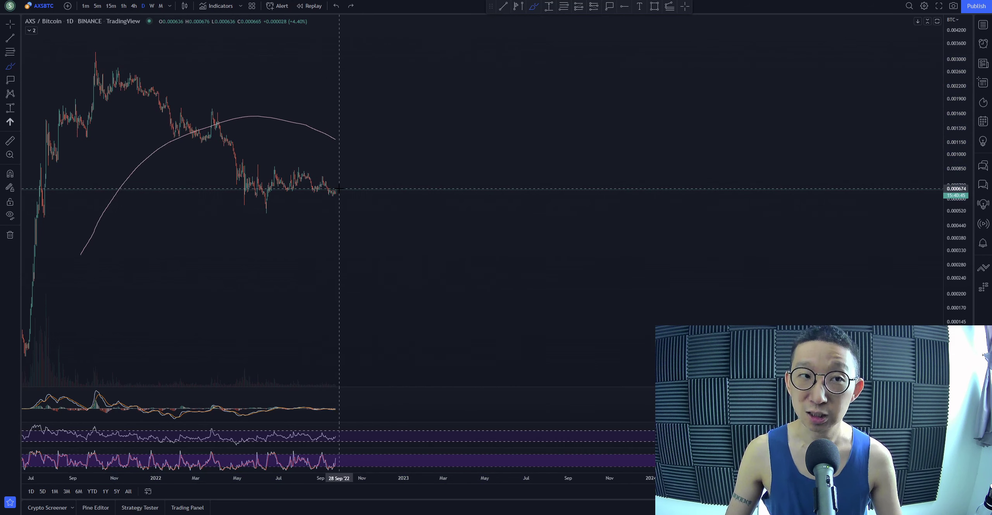
mouse_move(332, 191)
left_mouse_down()
mouse_move(381, 166)
mouse_move(405, 123)
left_mouse_up()
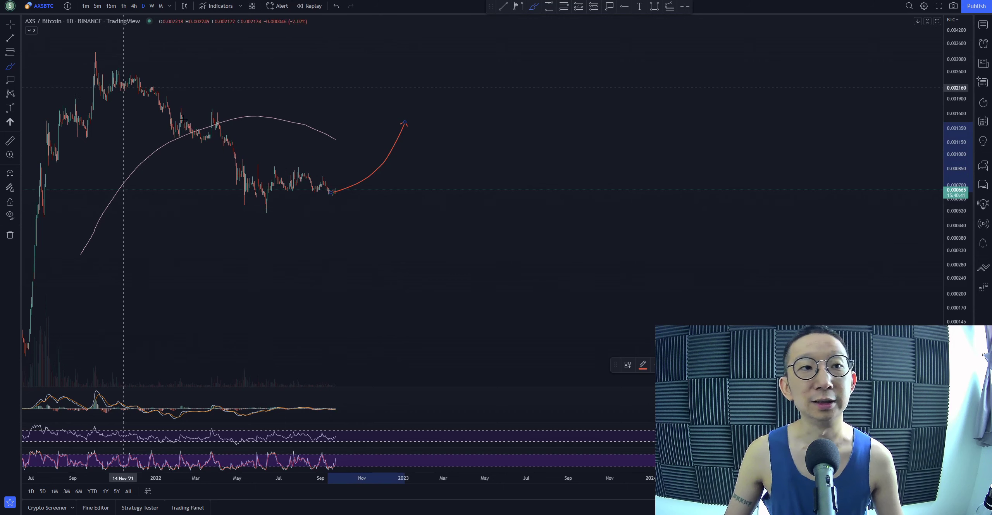
Step: Undo the rising arrow, then sketch and undo an arch and an upward curve from the latest candles
key("ctrl+z")
mouse_move(137, 155)
left_mouse_down()
mouse_move(231, 116)
mouse_move(349, 134)
mouse_move(435, 188)
left_mouse_up()
key("ctrl+z")
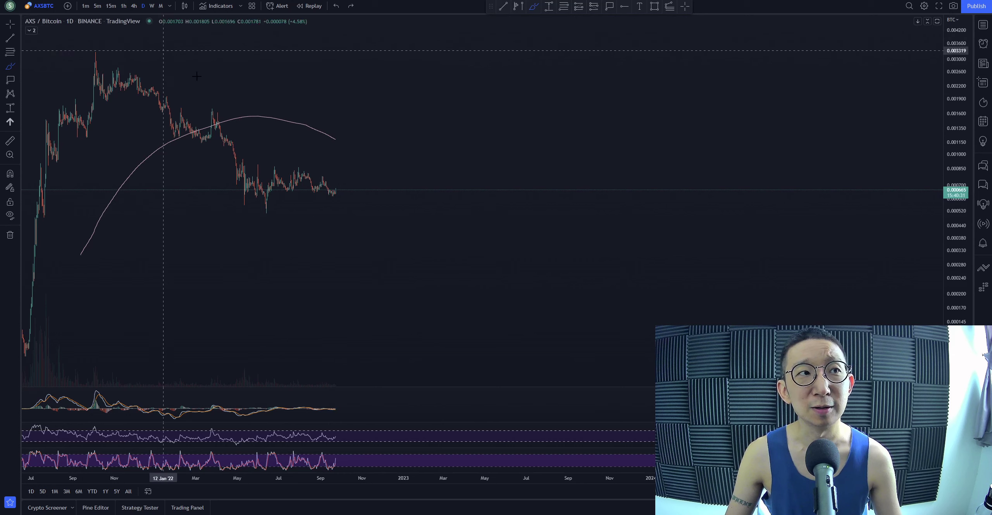
mouse_move(332, 190)
left_mouse_down()
mouse_move(372, 146)
mouse_move(412, 44)
left_mouse_up()
key("ctrl+z")
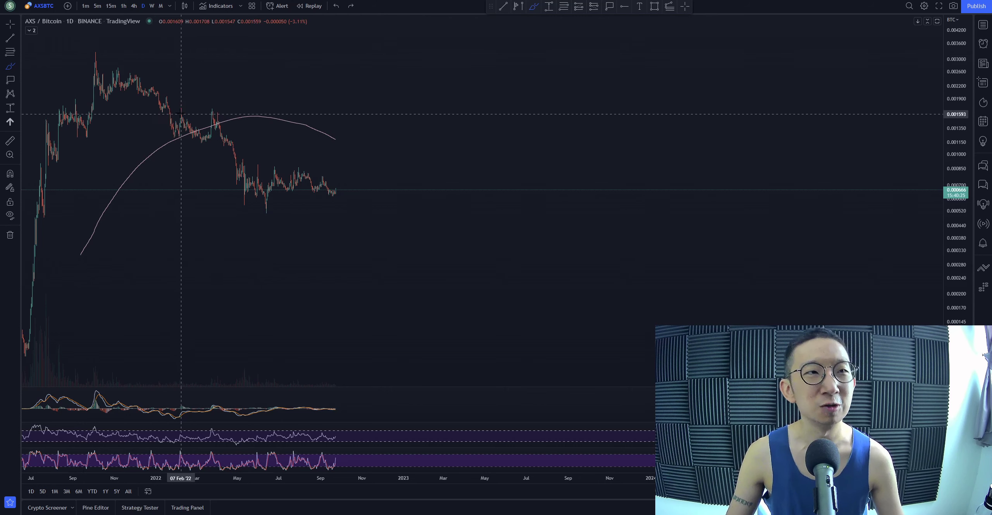
Step: Draw a curved red arrow pointing downward and scroll the chart to view earlier history
scroll(241, 119, "down", 2)
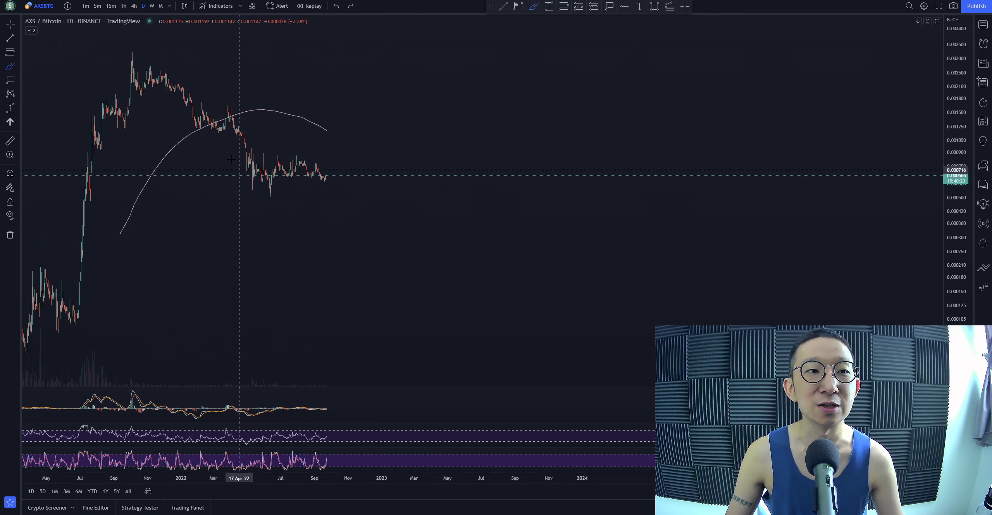
mouse_move(219, 155)
left_mouse_down()
mouse_move(253, 184)
mouse_move(365, 138)
left_mouse_up()
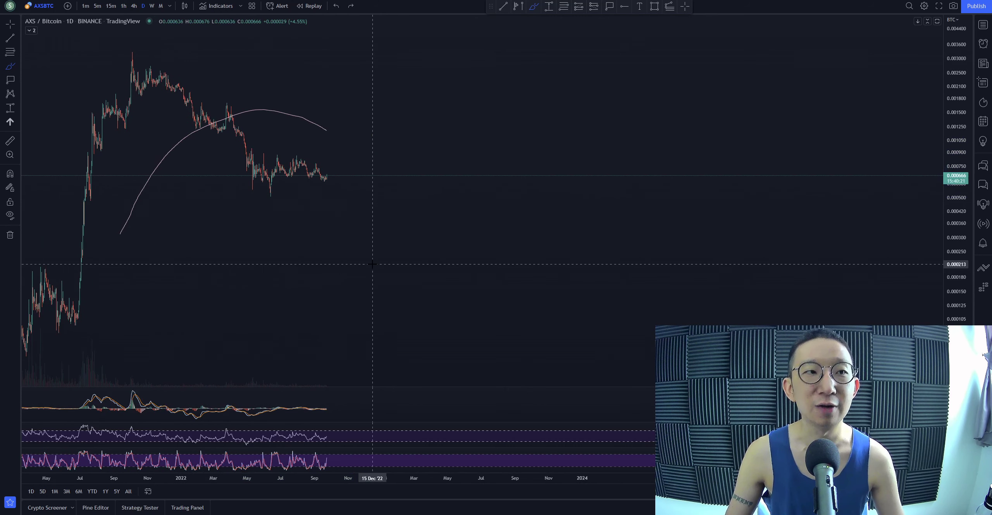
scroll(272, 264, "down", 3)
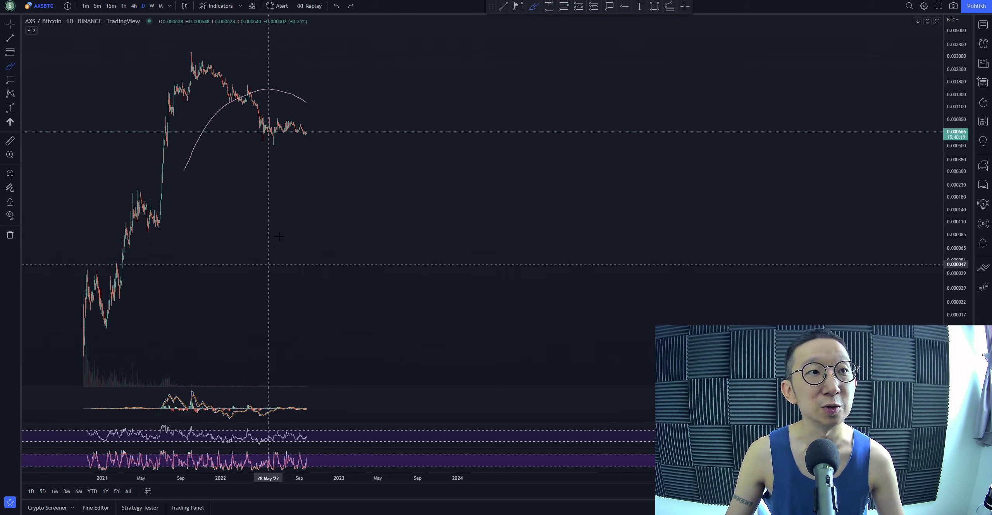
scroll(280, 236, "up", 1)
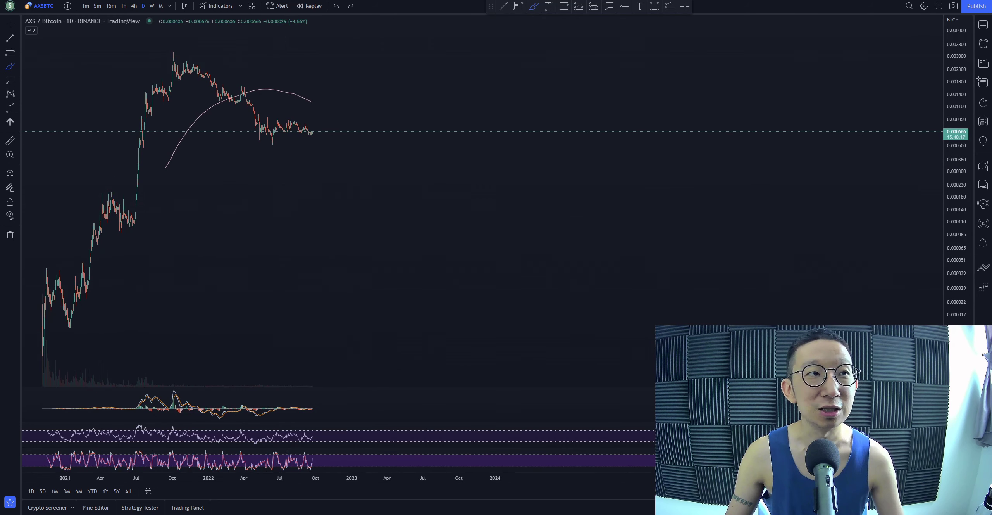